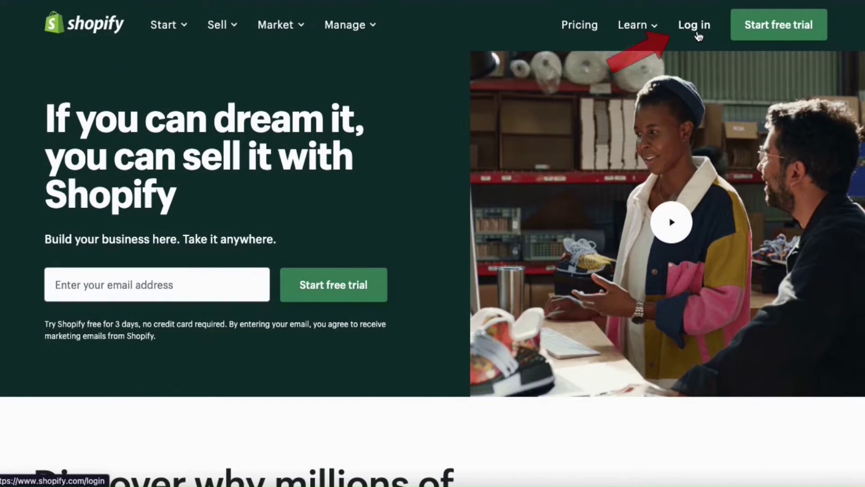
Sign in to the store admin and open Online Store Themes, where Dawn is current
{"action": "left_click", "coordinate": [697, 32]}
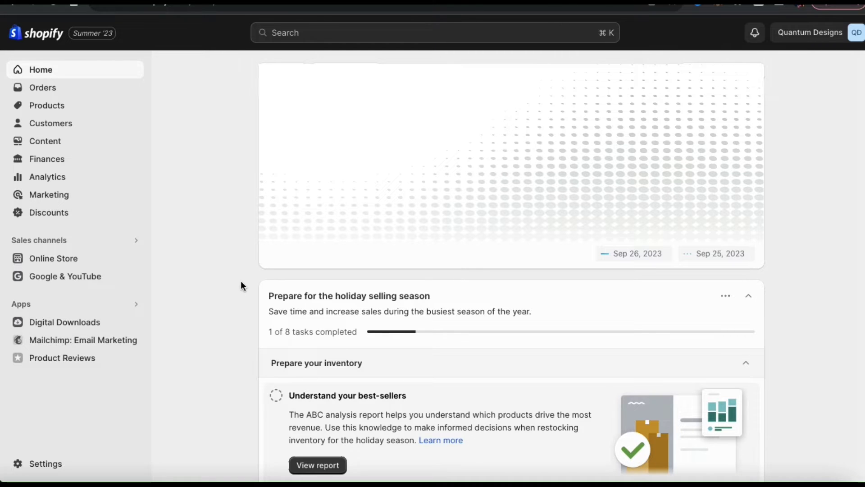
{"action": "left_click", "coordinate": [63, 265]}
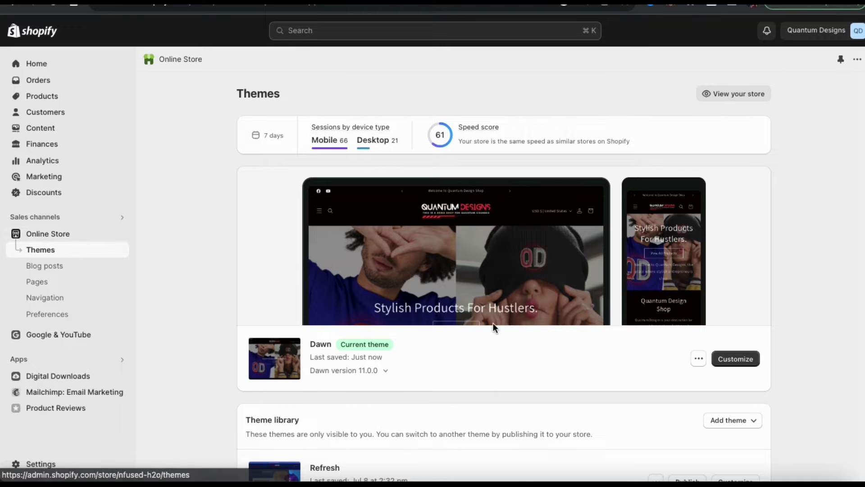
Open the Dawn theme editor and show the 'Welcome to our store' announcement's settings
{"action": "left_click", "coordinate": [739, 364]}
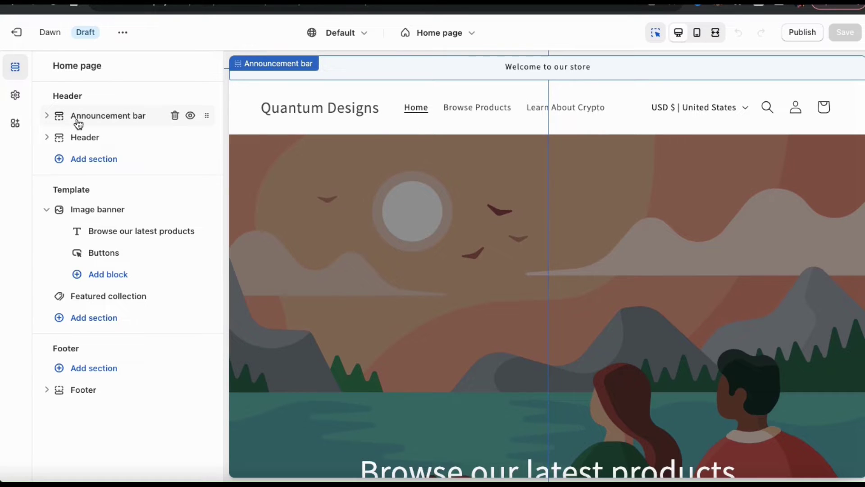
{"action": "left_click", "coordinate": [48, 117]}
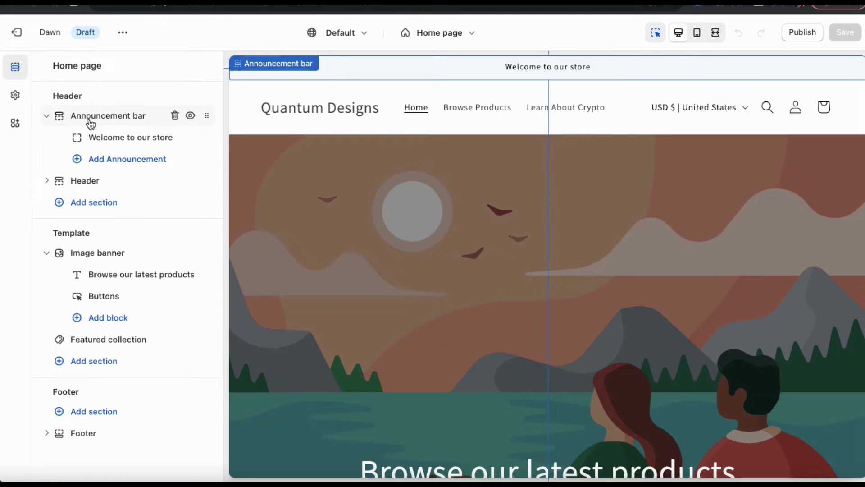
{"action": "left_click", "coordinate": [122, 140]}
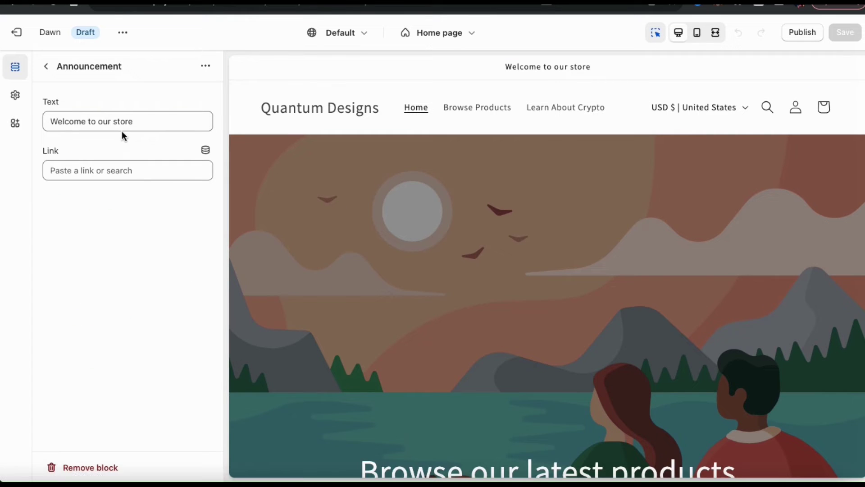
Replace 'our store' so the announcement reads 'Welcome to Quantum Design Shop', leaving it unlinked
{"action": "double_click", "coordinate": [122, 121]}
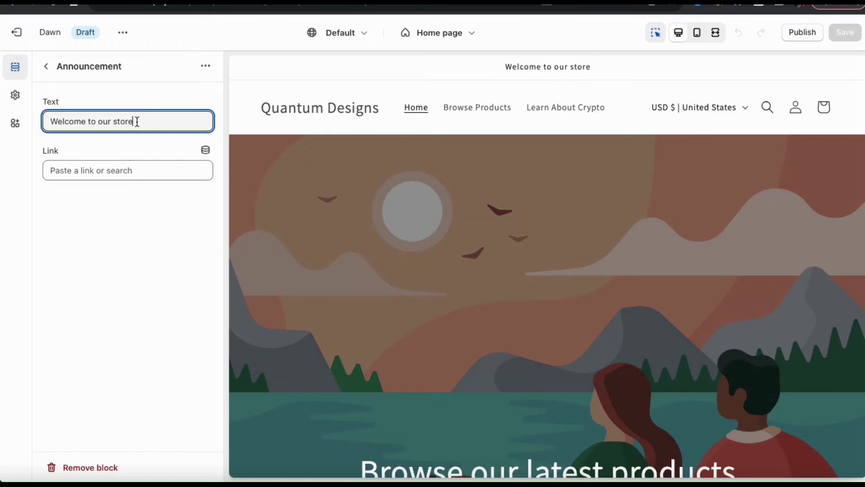
{"action": "left_click_drag", "start_coordinate": [135, 120], "coordinate": [97, 116]}
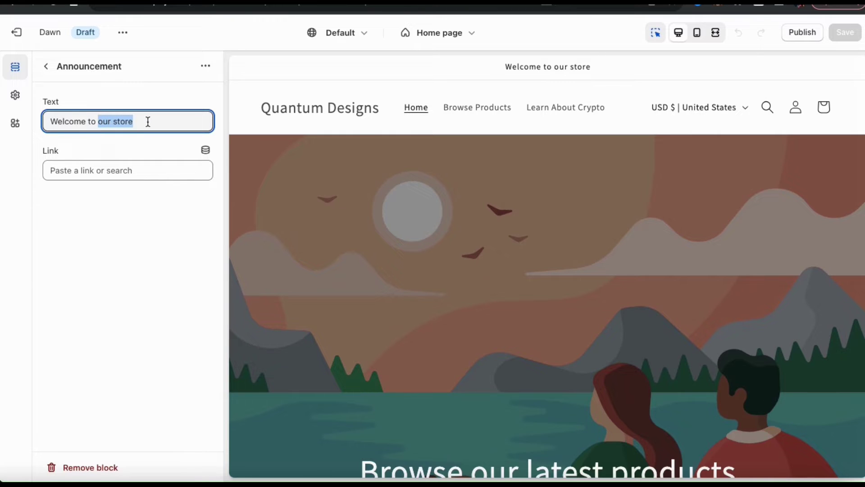
{"action": "type", "text": "Quantum"}
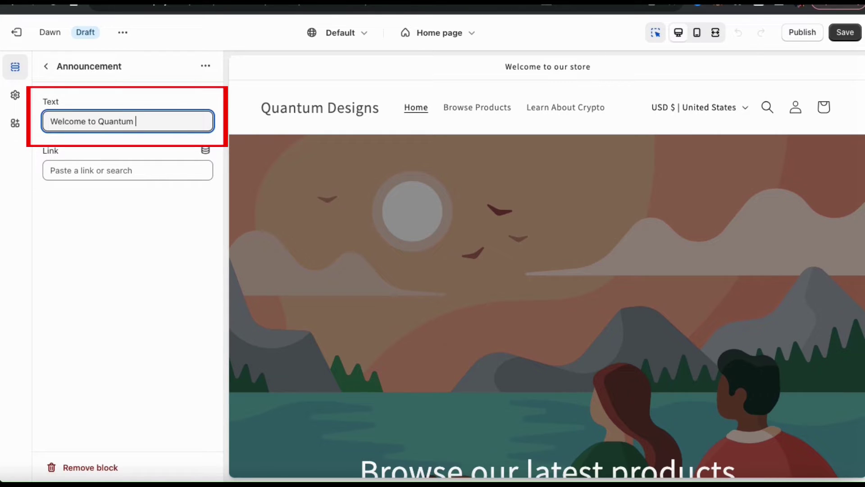
{"action": "type", "text": " Design Shop"}
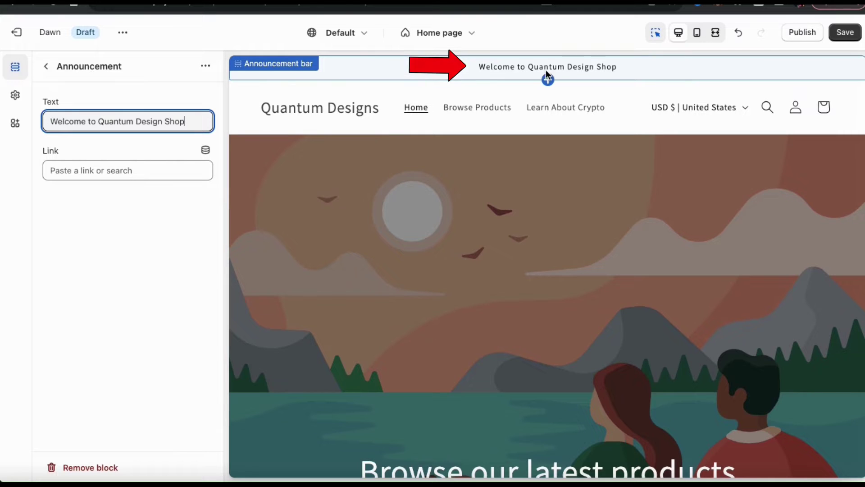
{"action": "left_click", "coordinate": [168, 171]}
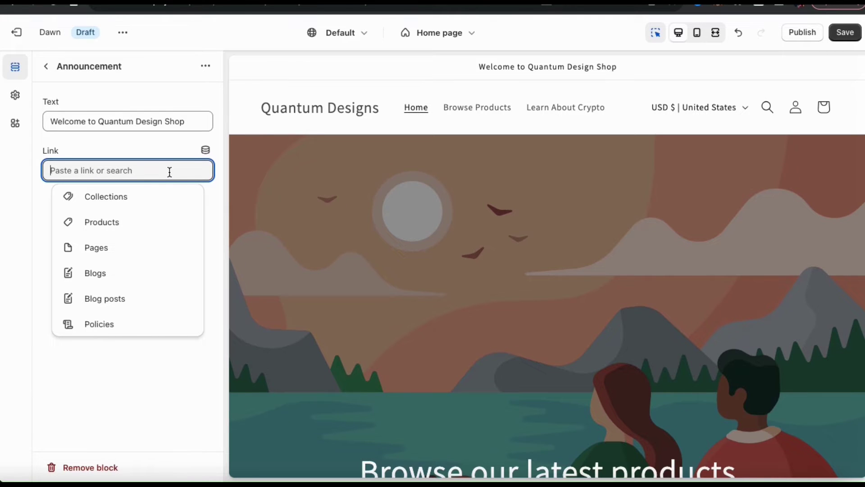
{"action": "left_click", "coordinate": [215, 211]}
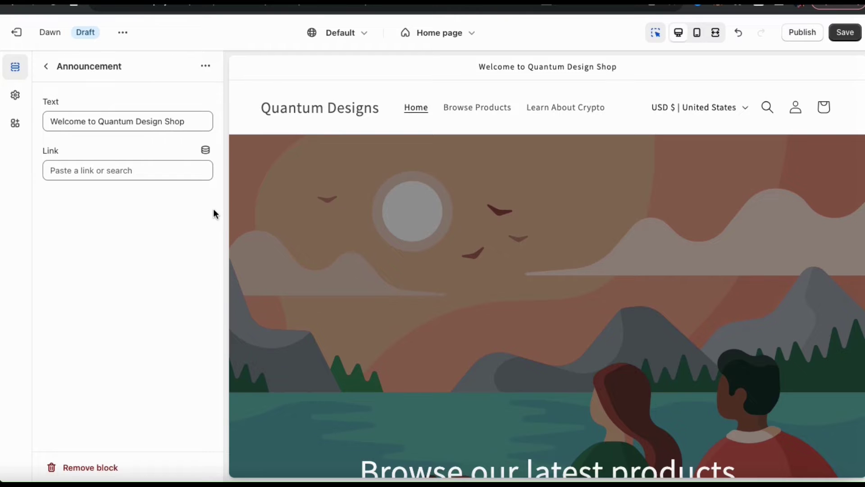
Add a new 'Welcome to our store' announcement block to the bar and open it
{"action": "left_click", "coordinate": [46, 67]}
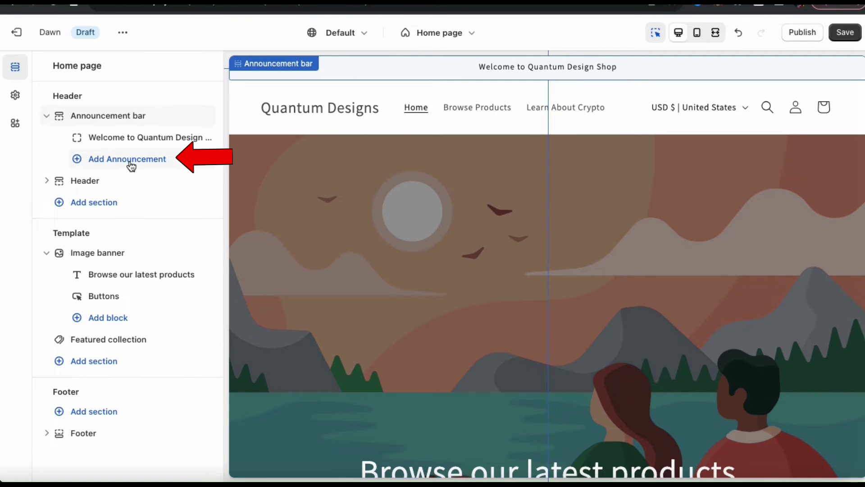
{"action": "left_click", "coordinate": [128, 159]}
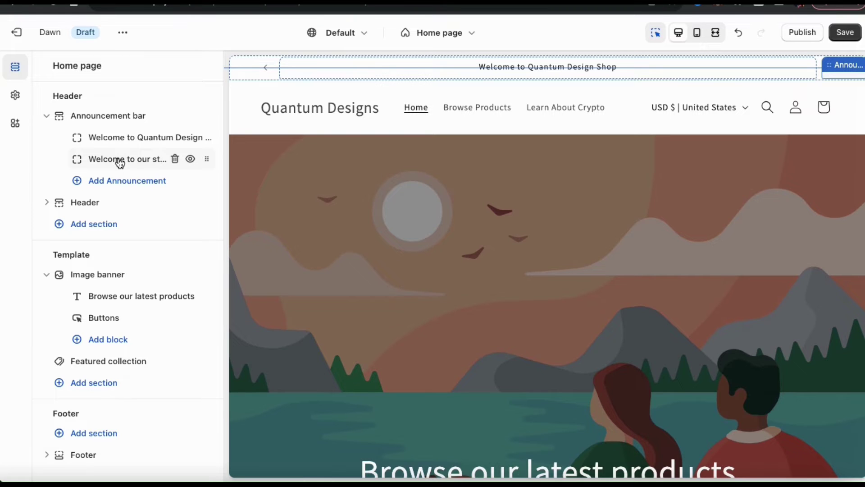
{"action": "left_click", "coordinate": [120, 161]}
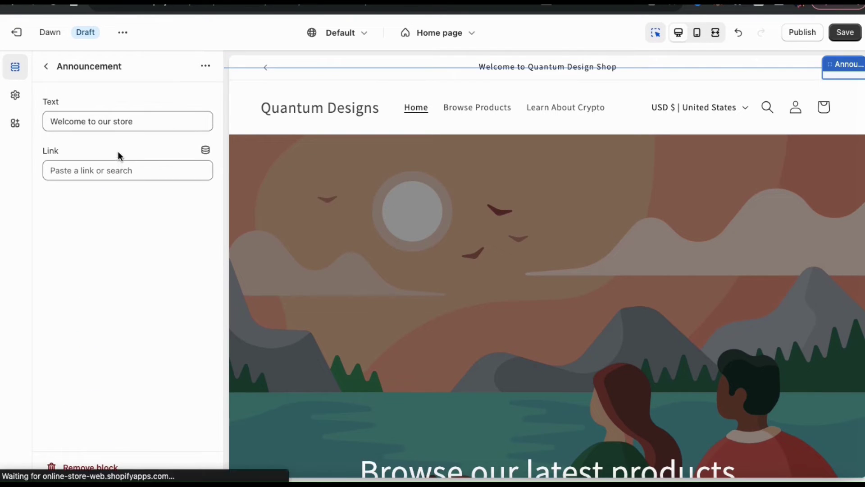
Change the new announcement's text to 'View Our Apparel Collection'
{"action": "triple_click", "coordinate": [116, 119]}
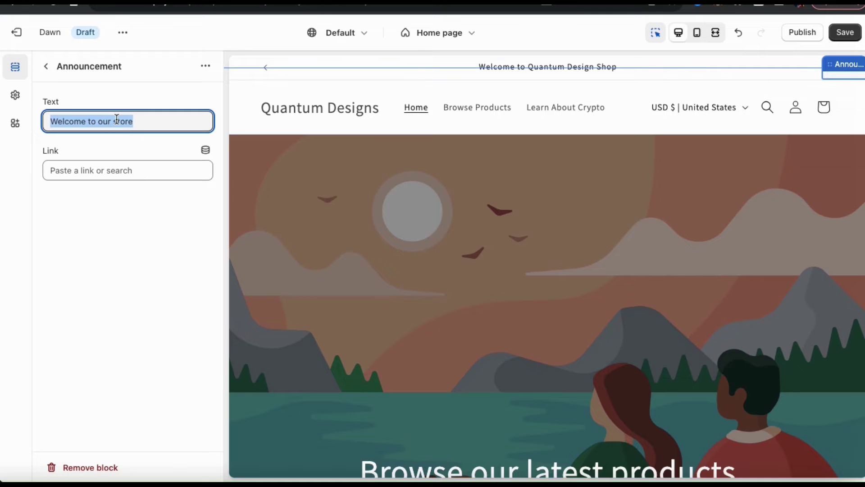
{"action": "type", "text": "View Our"}
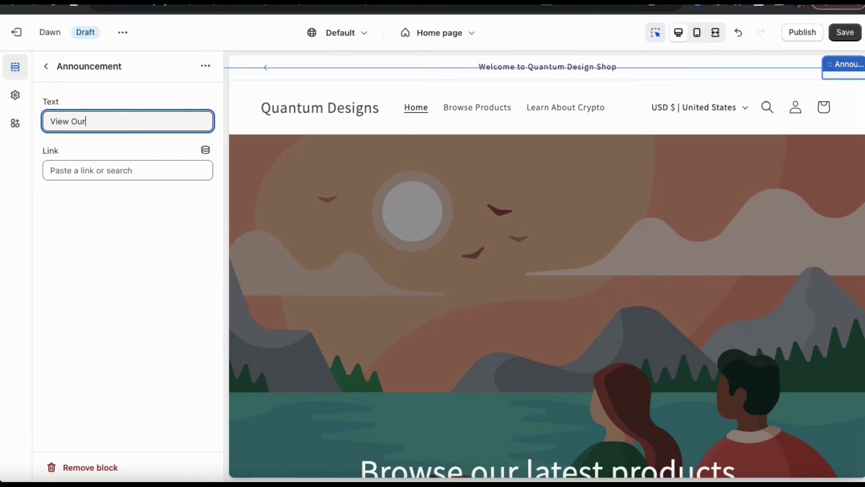
{"action": "type", "text": " Apparel Collection"}
{"action": "left_click", "coordinate": [165, 147]}
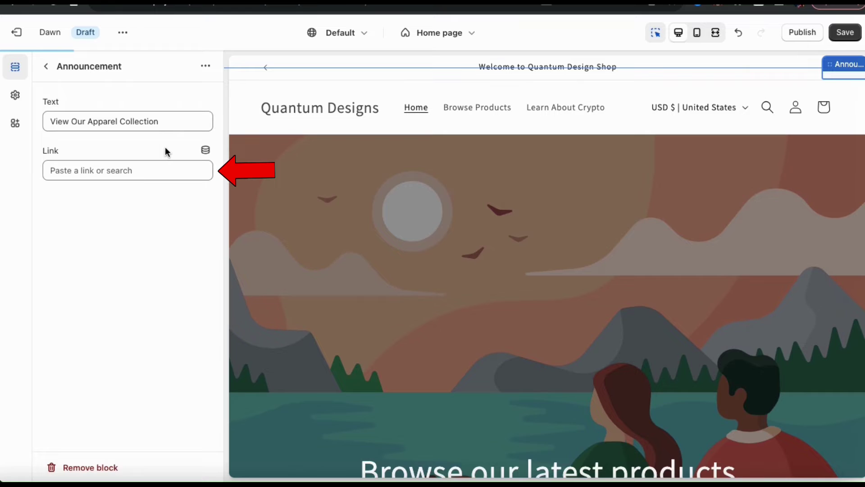
Link the announcement to the Clothing & Apparel collection
{"action": "left_click", "coordinate": [164, 171]}
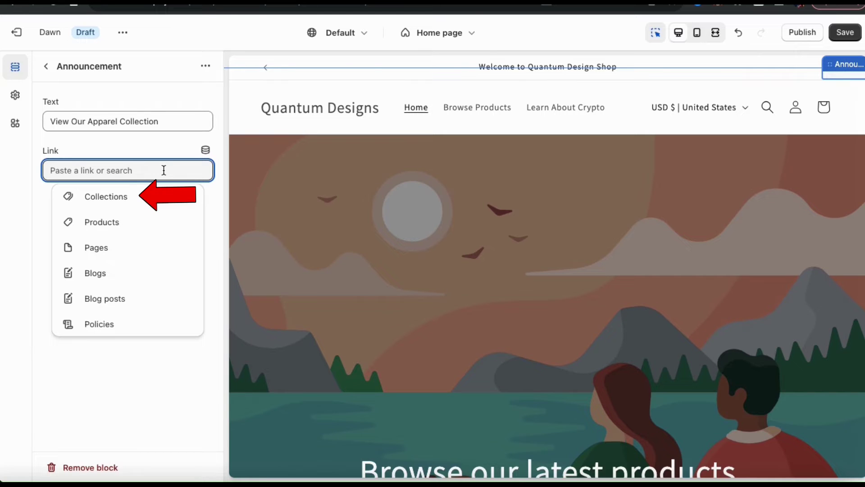
{"action": "left_click", "coordinate": [143, 204]}
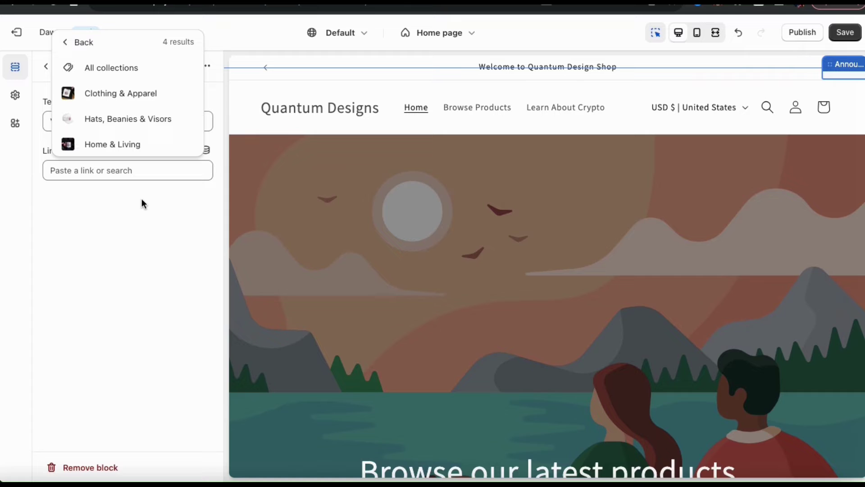
{"action": "left_click", "coordinate": [127, 103]}
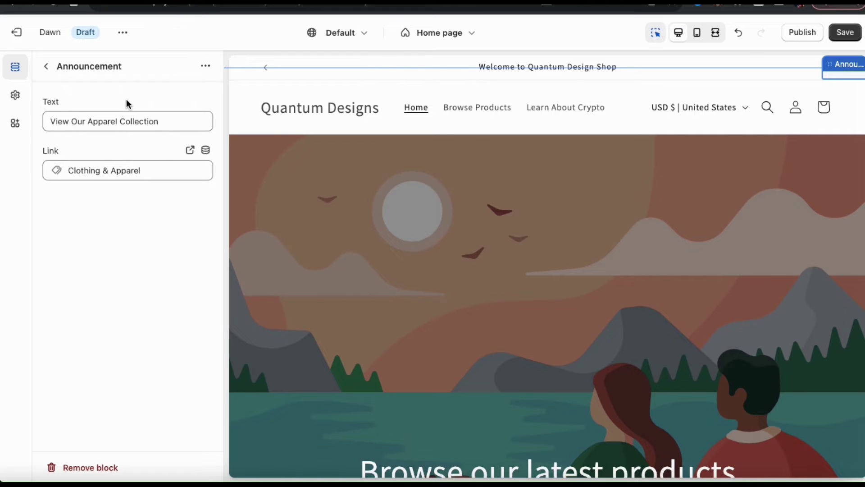
{"action": "left_click", "coordinate": [46, 68]}
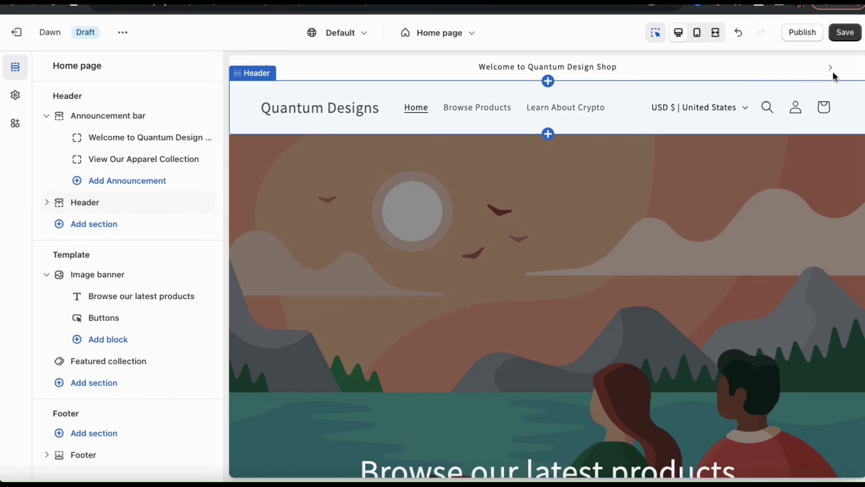
Open the Announcement bar section's settings and bring up its Scheme 1 colours
{"action": "left_click", "coordinate": [832, 69]}
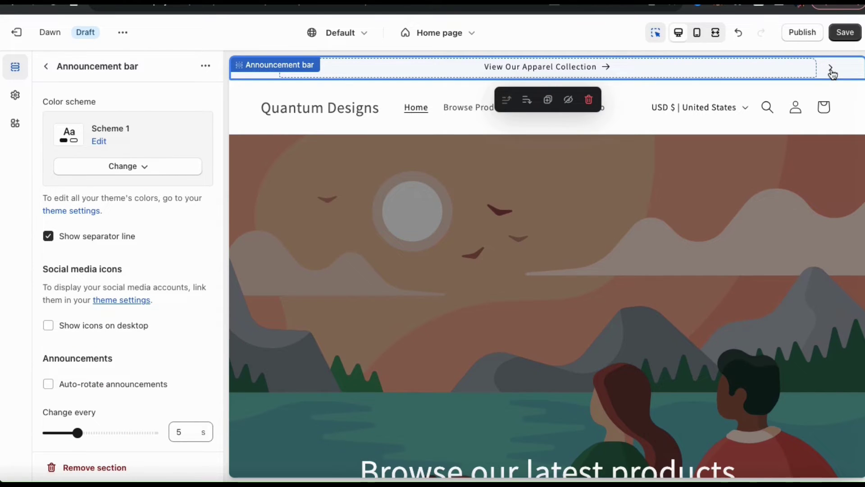
{"action": "left_click", "coordinate": [46, 66]}
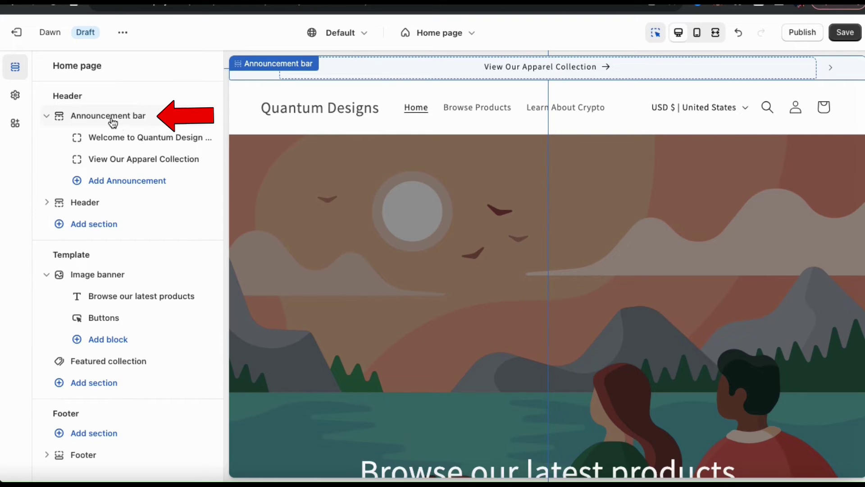
{"action": "left_click", "coordinate": [112, 119]}
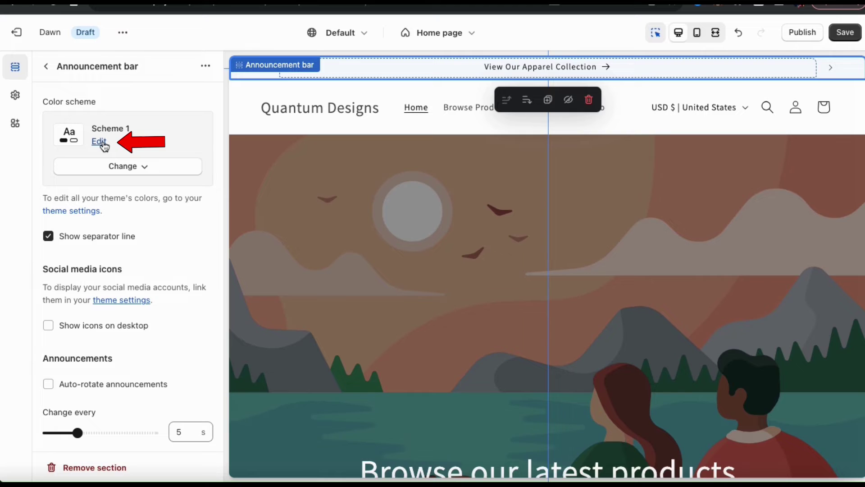
{"action": "left_click", "coordinate": [101, 142]}
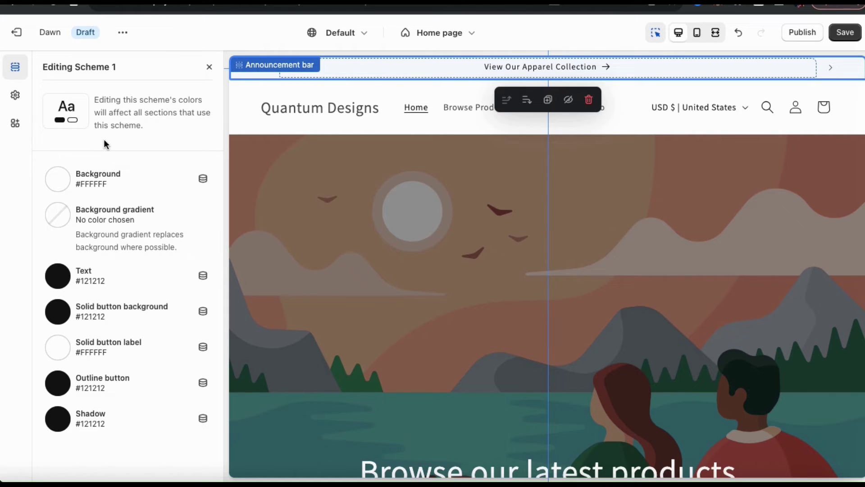
Set Scheme 1 to #060000 background, #FFF text, #E40404 solid and #FF0000 outline buttons
{"action": "left_click", "coordinate": [136, 182]}
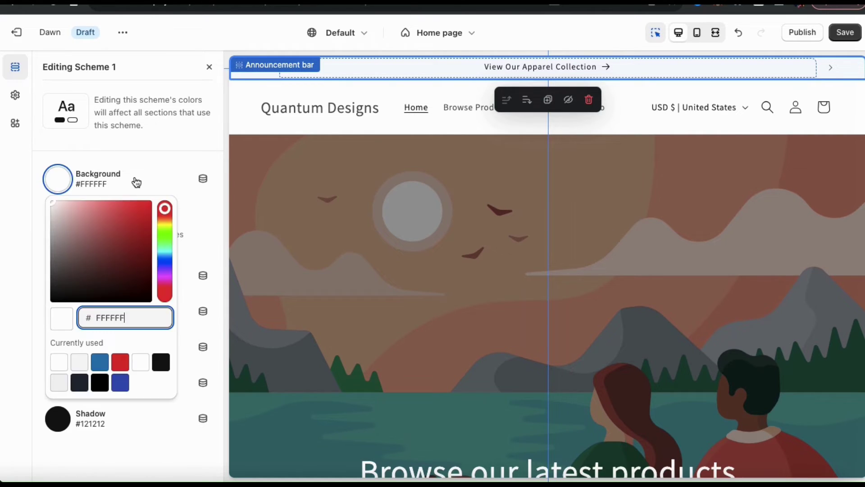
{"action": "left_click_drag", "start_coordinate": [146, 208], "coordinate": [156, 305]}
{"action": "left_click", "coordinate": [143, 150]}
{"action": "left_click", "coordinate": [57, 276]}
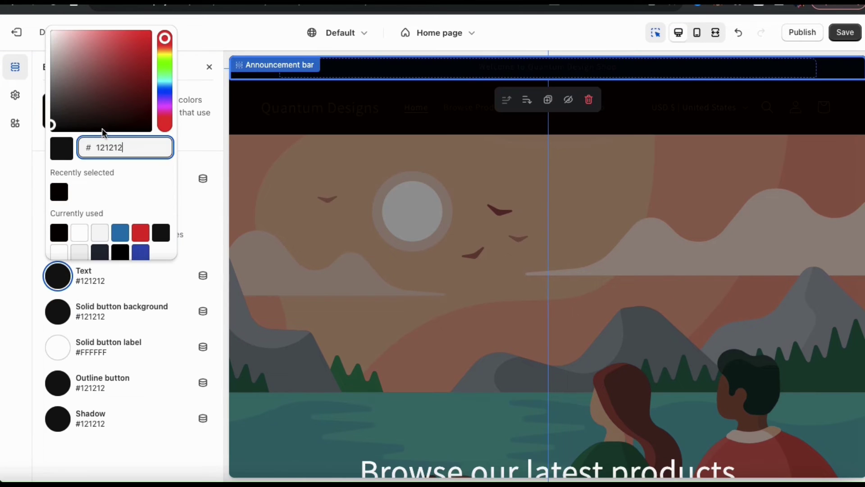
{"action": "left_click", "coordinate": [80, 236]}
{"action": "left_click", "coordinate": [135, 288]}
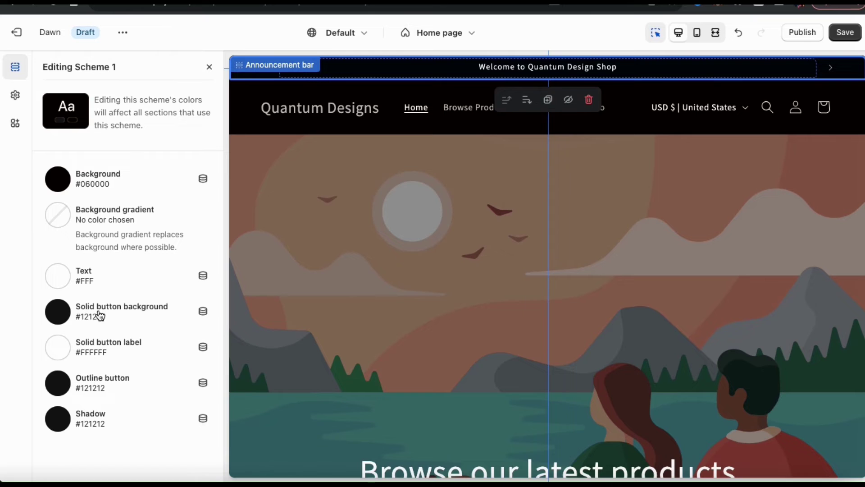
{"action": "left_click", "coordinate": [58, 312]}
{"action": "left_click", "coordinate": [145, 59]}
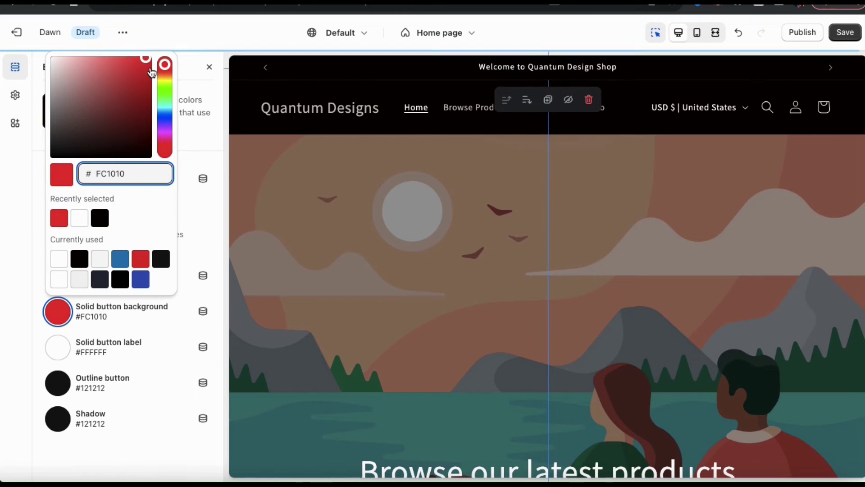
{"action": "left_click", "coordinate": [97, 388]}
{"action": "left_click", "coordinate": [153, 145]}
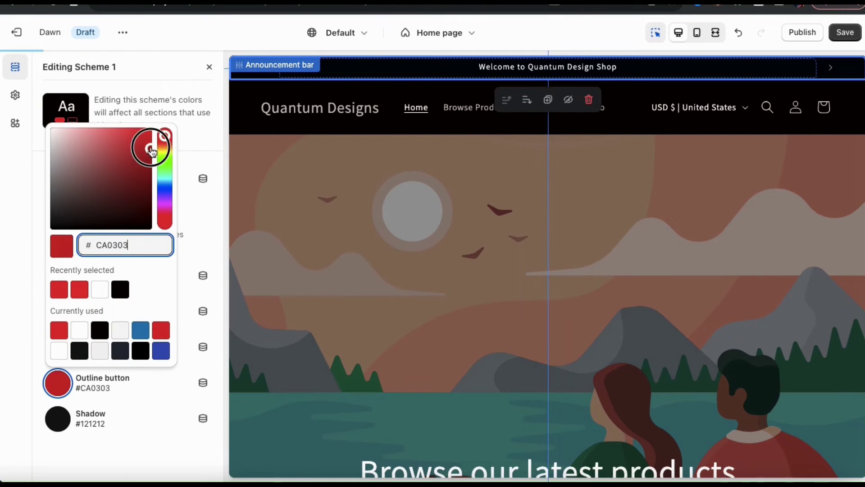
{"action": "left_click", "coordinate": [152, 187]}
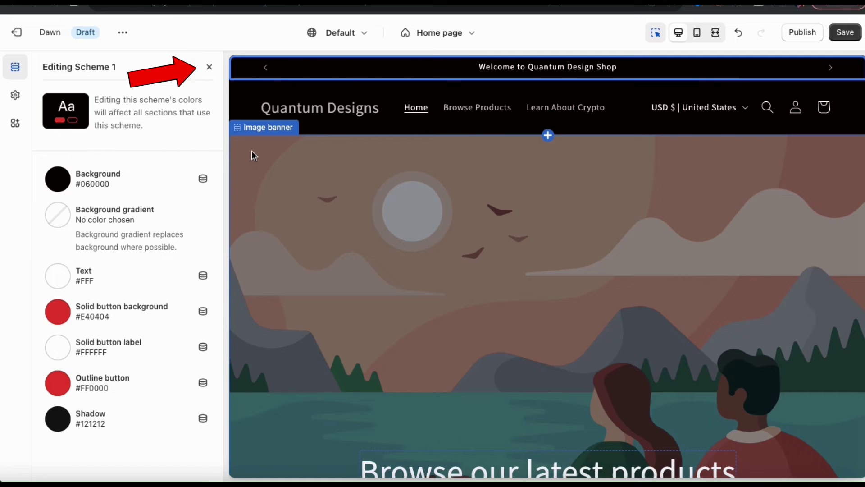
Close the scheme editor and set announcements to auto-rotate every 3 seconds
{"action": "left_click", "coordinate": [209, 69]}
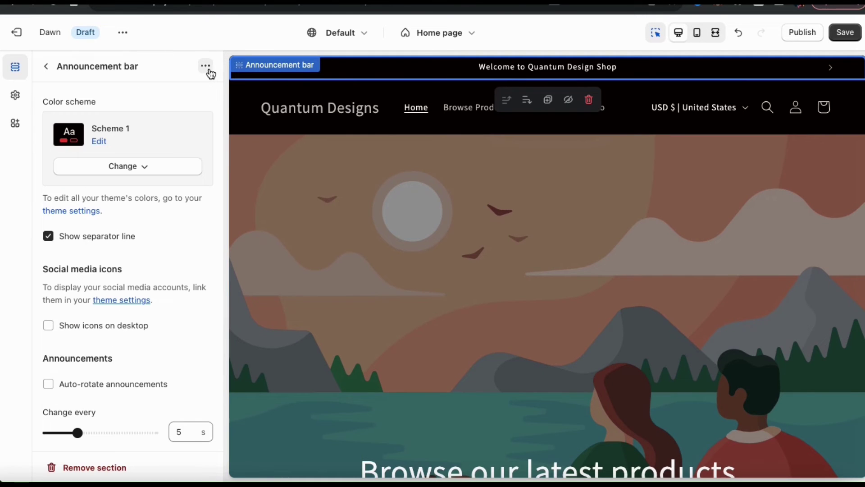
{"action": "scroll", "coordinate": [197, 257], "scroll_direction": "down", "scroll_amount": 3}
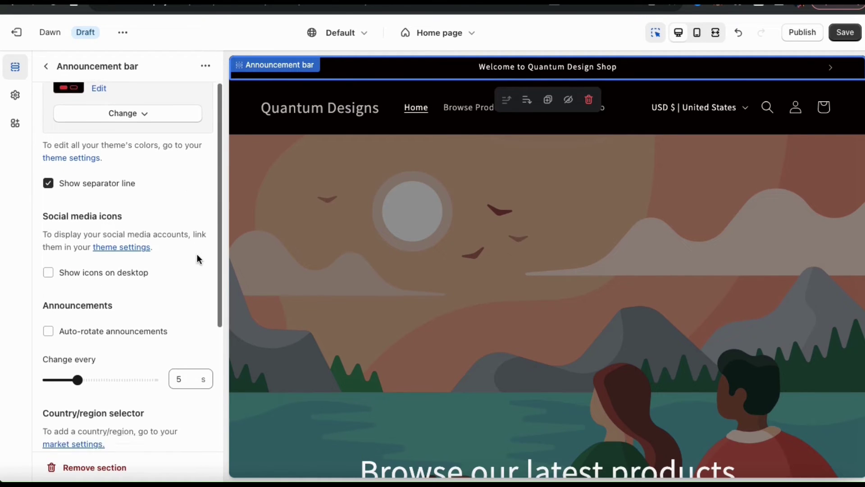
{"action": "scroll", "coordinate": [197, 258], "scroll_direction": "down", "scroll_amount": 3}
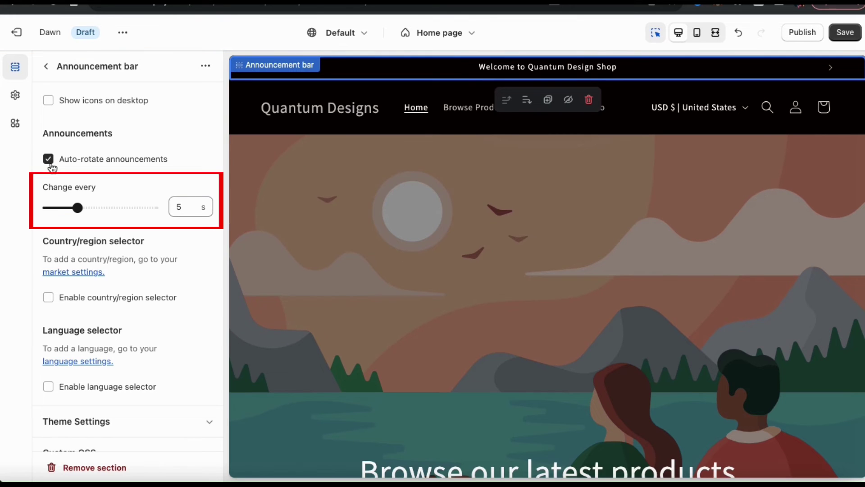
{"action": "left_click_drag", "start_coordinate": [78, 209], "coordinate": [53, 208]}
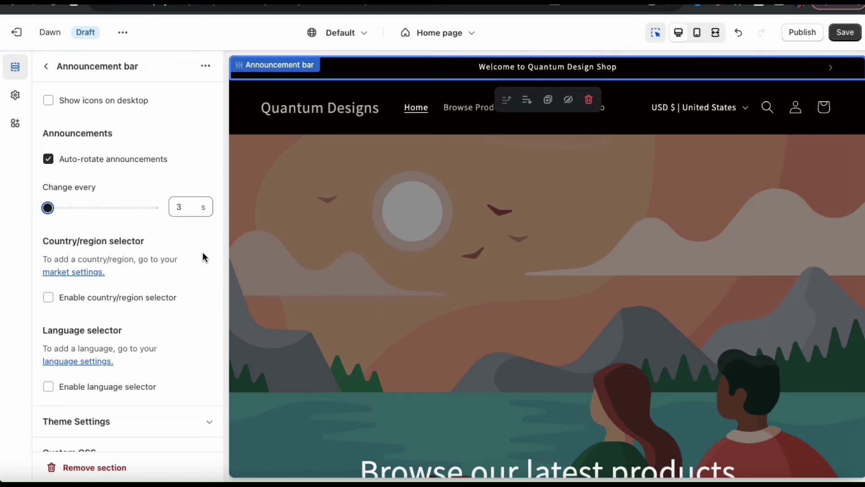
{"action": "scroll", "coordinate": [203, 257], "scroll_direction": "down", "scroll_amount": 1}
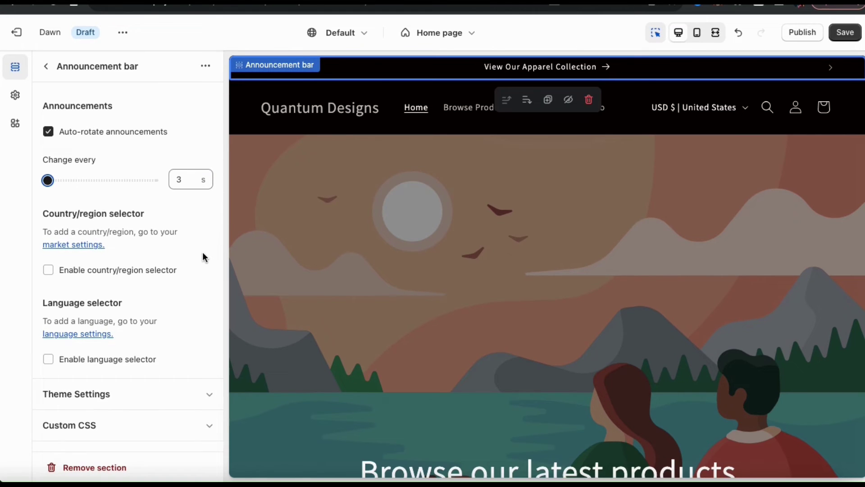
{"action": "left_click", "coordinate": [208, 399]}
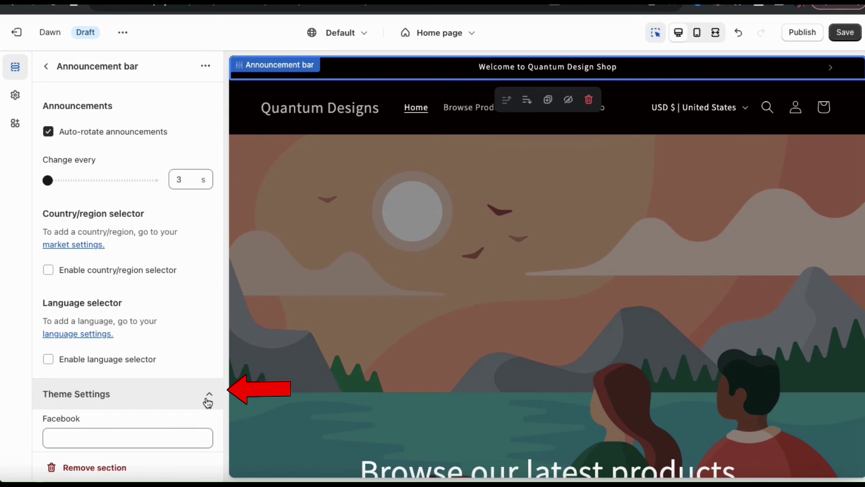
Enter the store's YouTube channel URL in the theme's social media settings
{"action": "scroll", "coordinate": [209, 403], "scroll_direction": "down", "scroll_amount": 4}
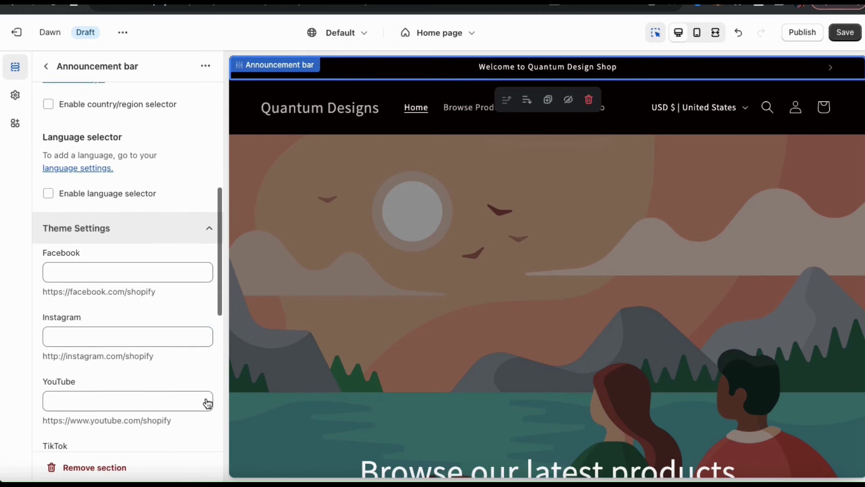
{"action": "scroll", "coordinate": [208, 403], "scroll_direction": "down", "scroll_amount": 2}
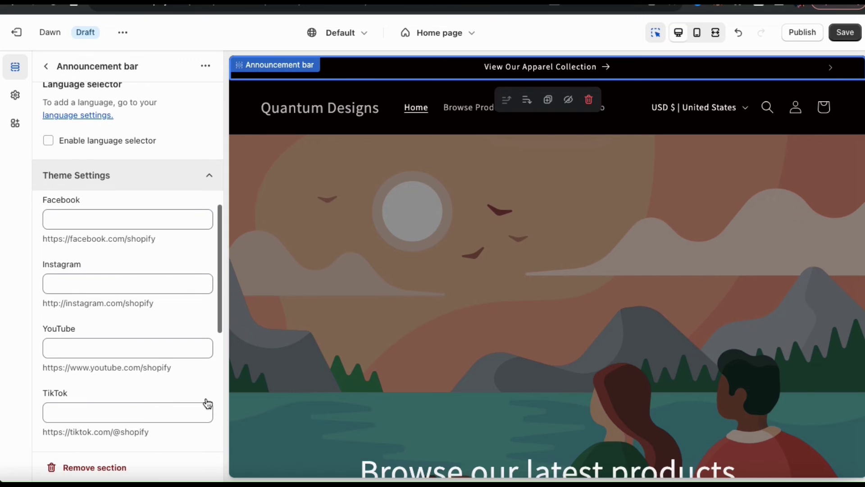
{"action": "scroll", "coordinate": [182, 222], "scroll_direction": "down", "scroll_amount": 1}
{"action": "left_click", "coordinate": [148, 306]}
{"action": "type", "text": "http"}
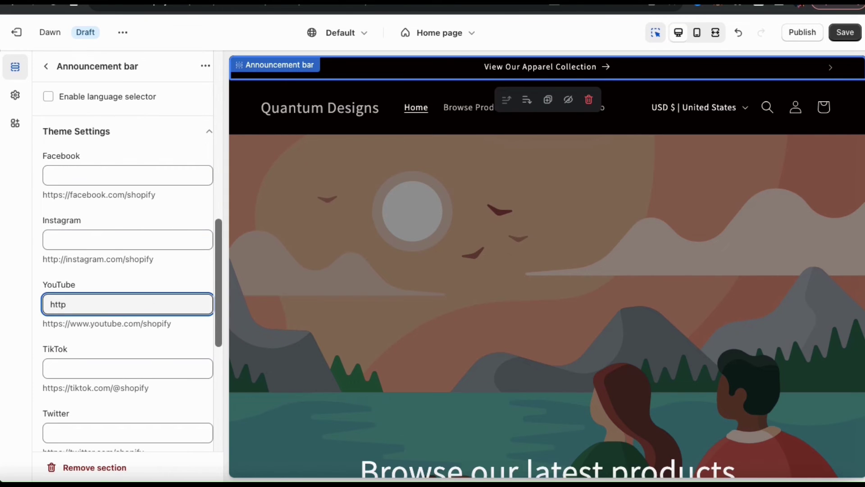
{"action": "type", "text": "s://www.youtube.com/"}
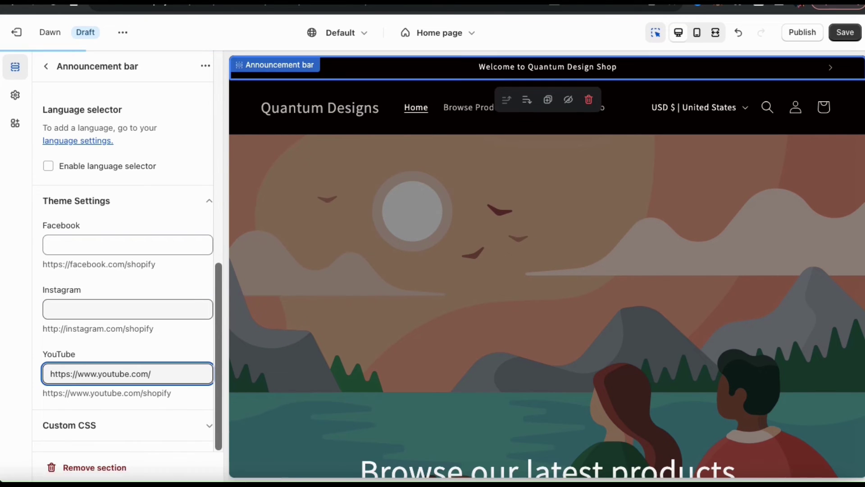
{"action": "type", "text": "@Jasongandy"}
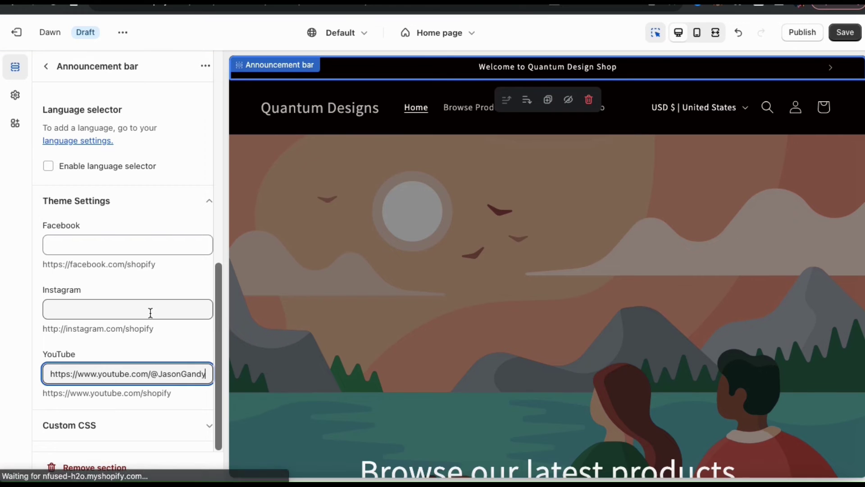
{"action": "left_click", "coordinate": [198, 207]}
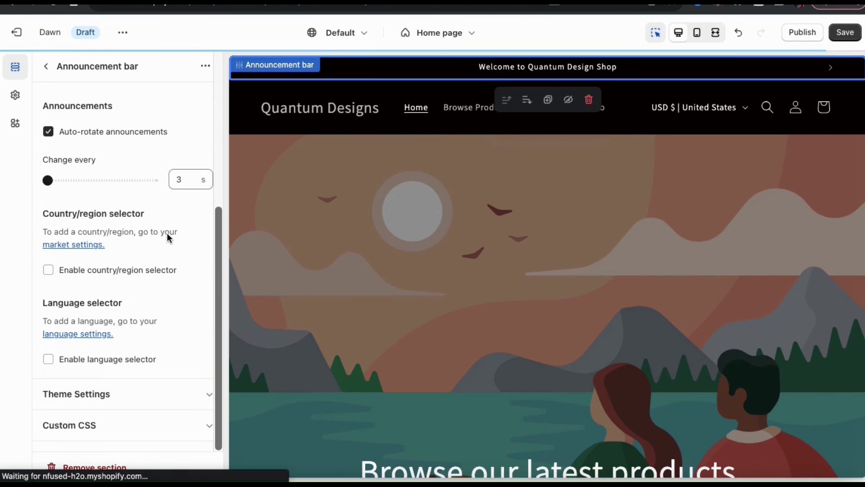
{"action": "scroll", "coordinate": [167, 233], "scroll_direction": "up", "scroll_amount": 2}
{"action": "scroll", "coordinate": [166, 233], "scroll_direction": "up", "scroll_amount": 5}
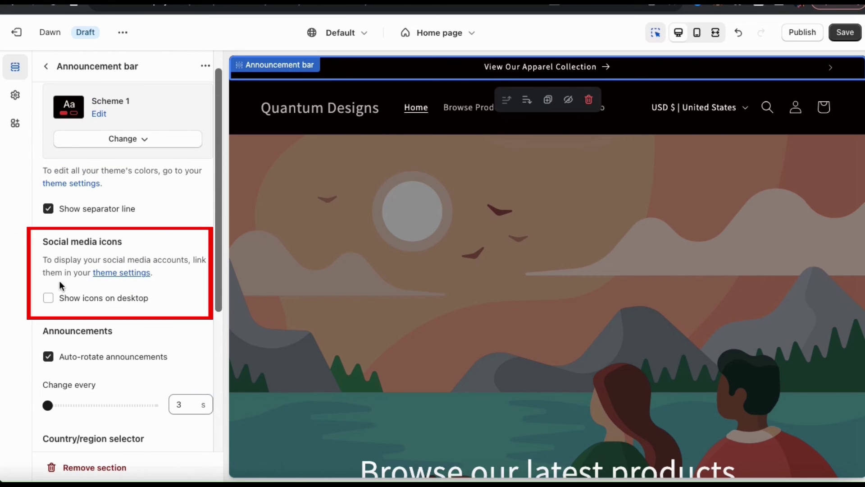
Turn on Show icons on desktop so YouTube appears, then return to Home page sections
{"action": "left_click", "coordinate": [50, 298]}
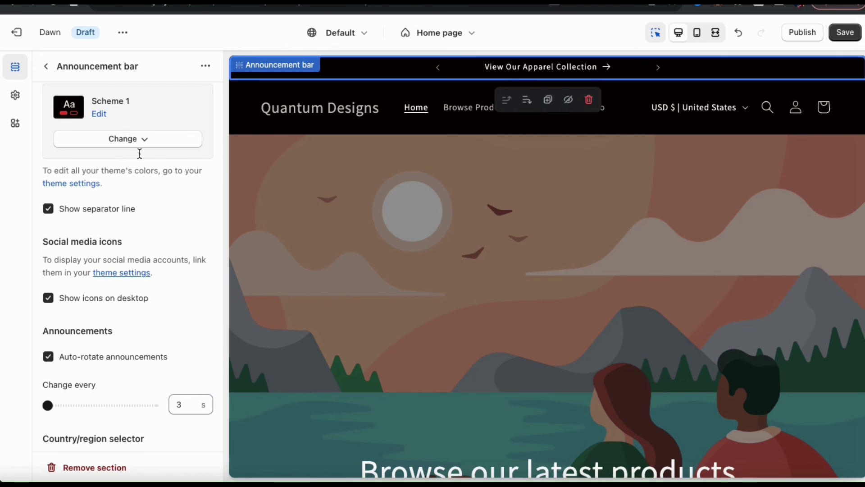
{"action": "left_click", "coordinate": [47, 68]}
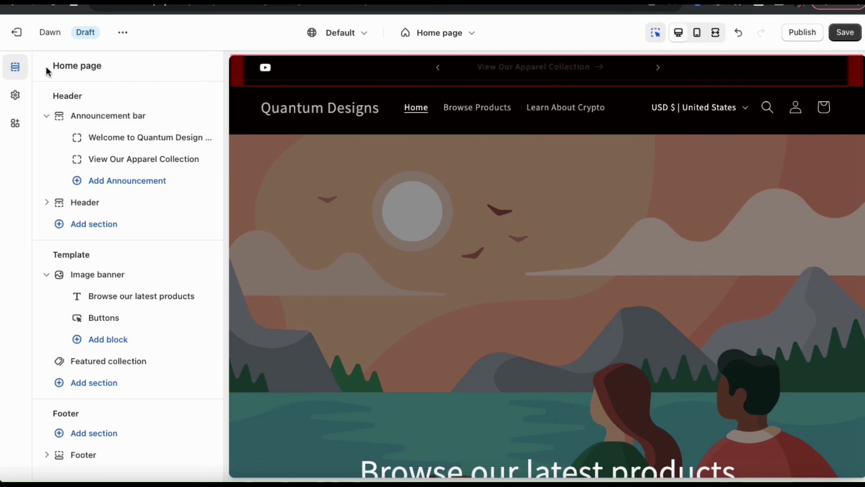